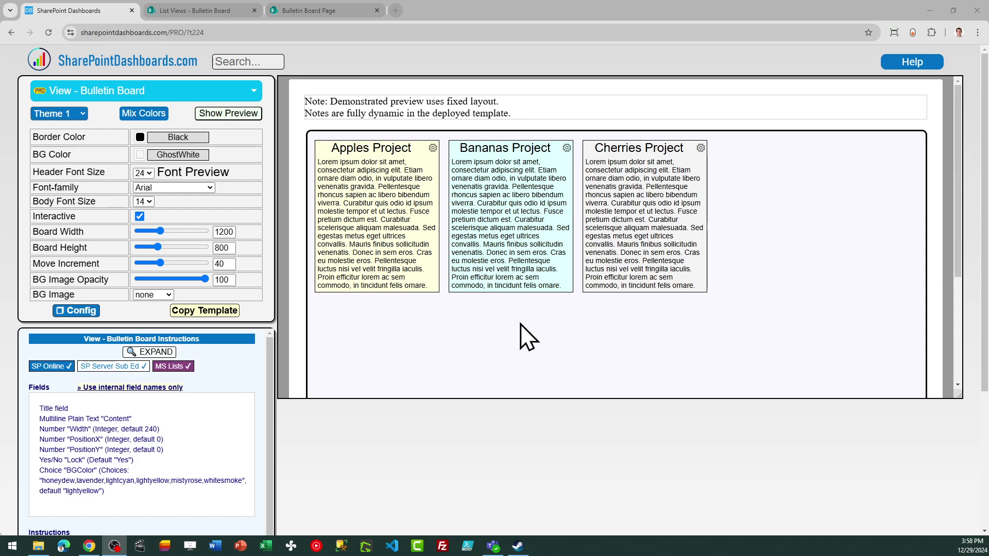
click(230, 118)
click(377, 242)
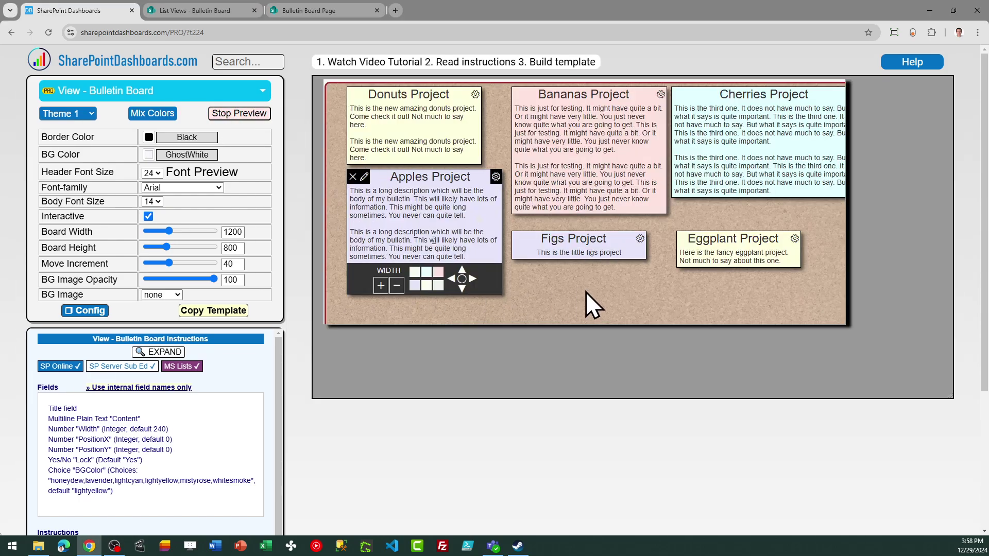
click(427, 273)
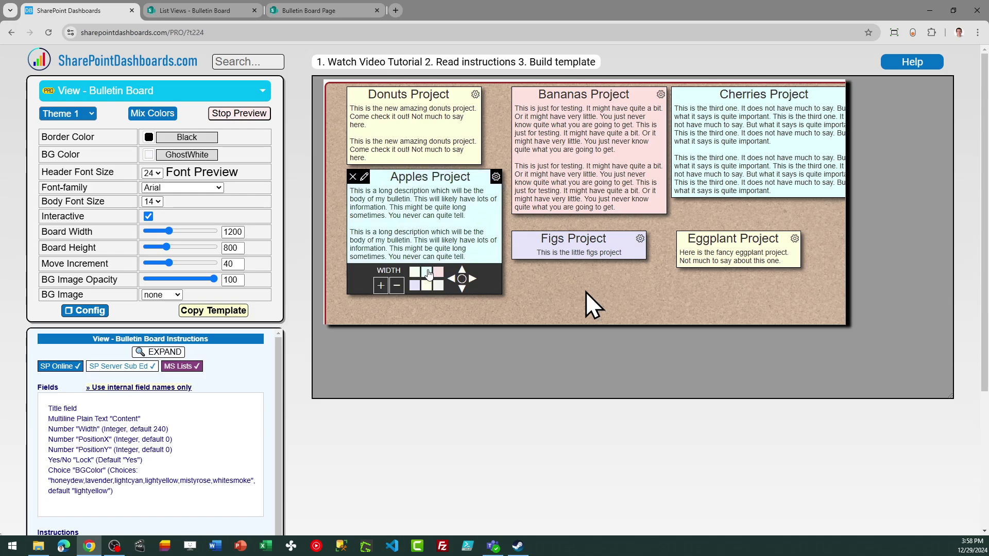
click(462, 289)
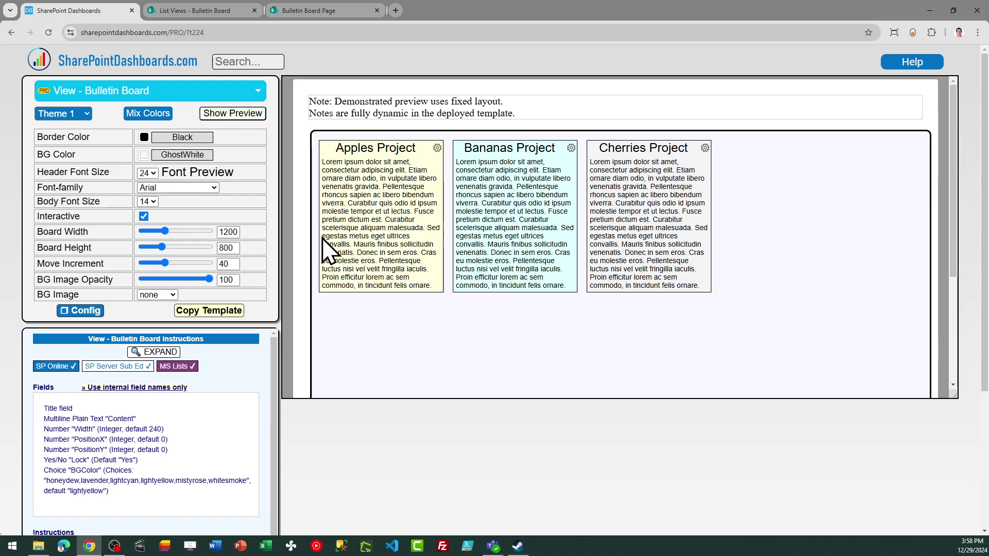
Try Theme 2's cork look, then apply Theme 3 with its dark background
click(82, 116)
click(70, 144)
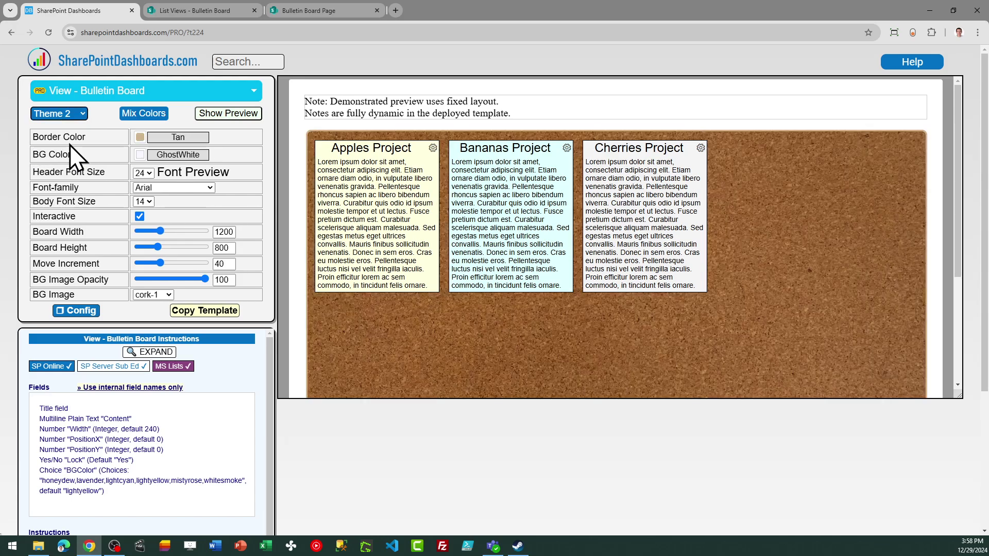
click(71, 114)
click(67, 158)
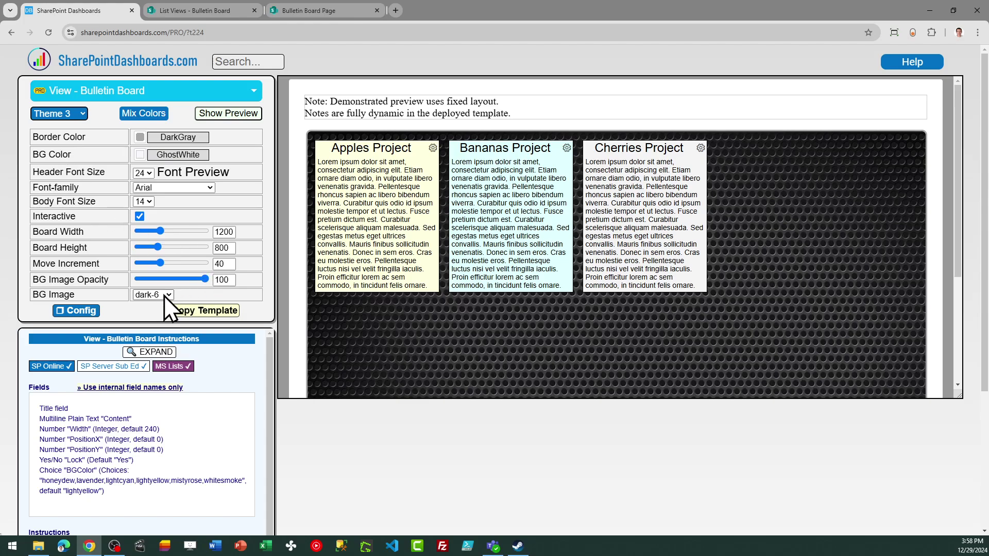
Preview the wood-1 background image, then set the board's background image to none
click(164, 296)
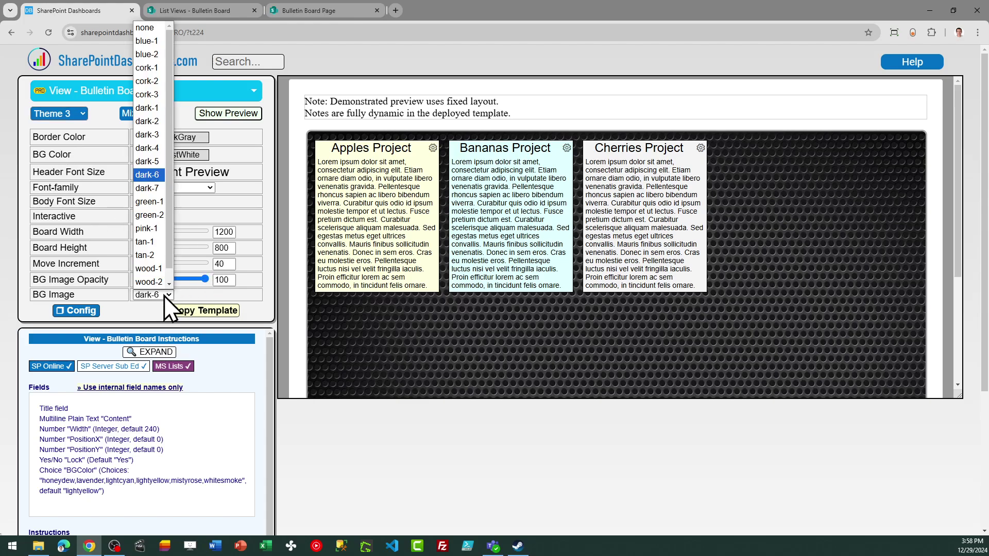
click(156, 267)
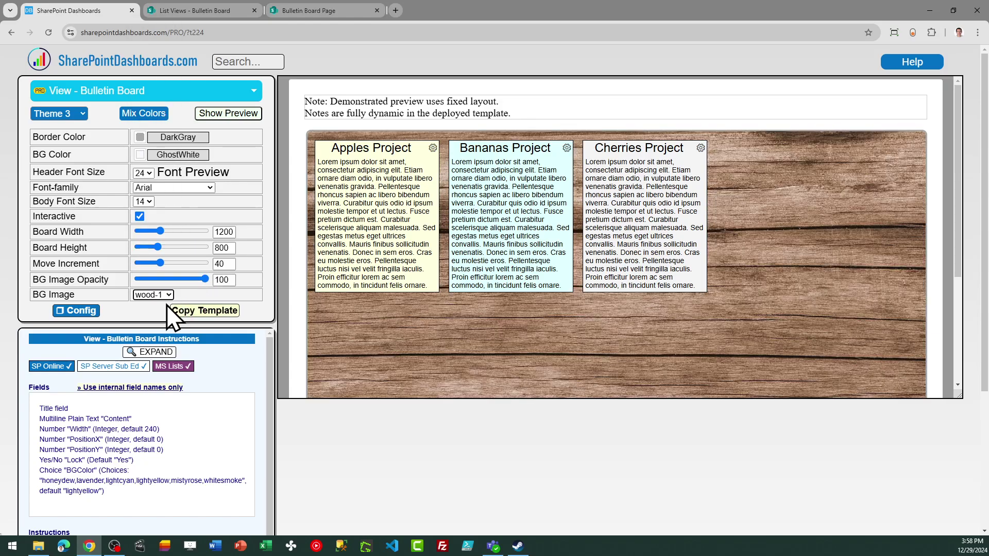
click(164, 295)
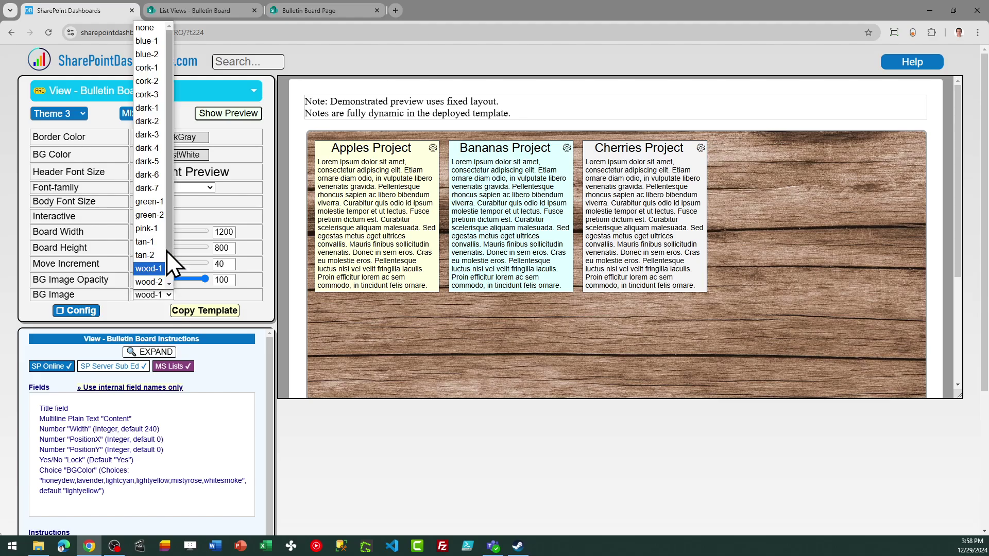
click(146, 27)
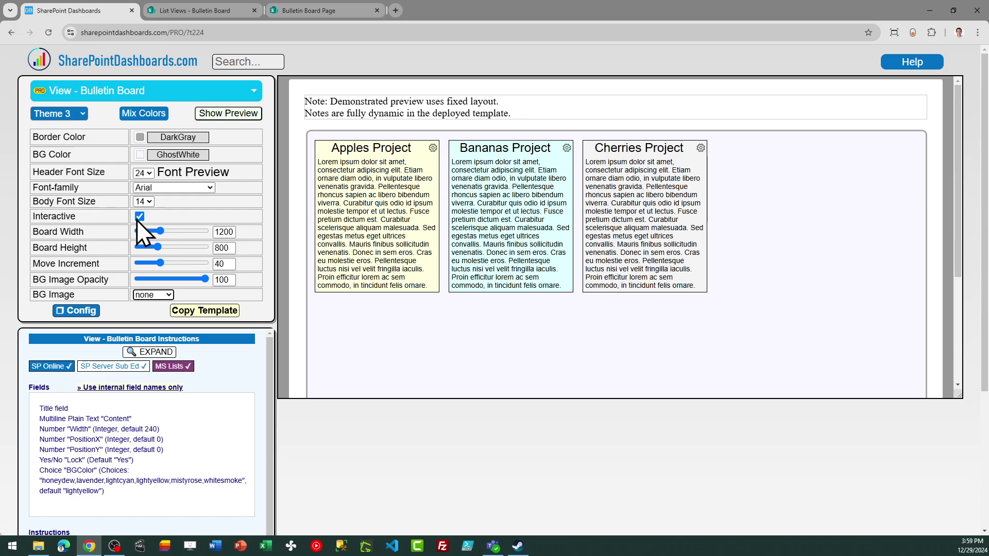
Check what the Apples Project note's gear does and dismiss its explanation alert
click(433, 148)
click(584, 99)
Look over the SharePoint Bulletin Board list's columns, then go back to the template page
click(215, 7)
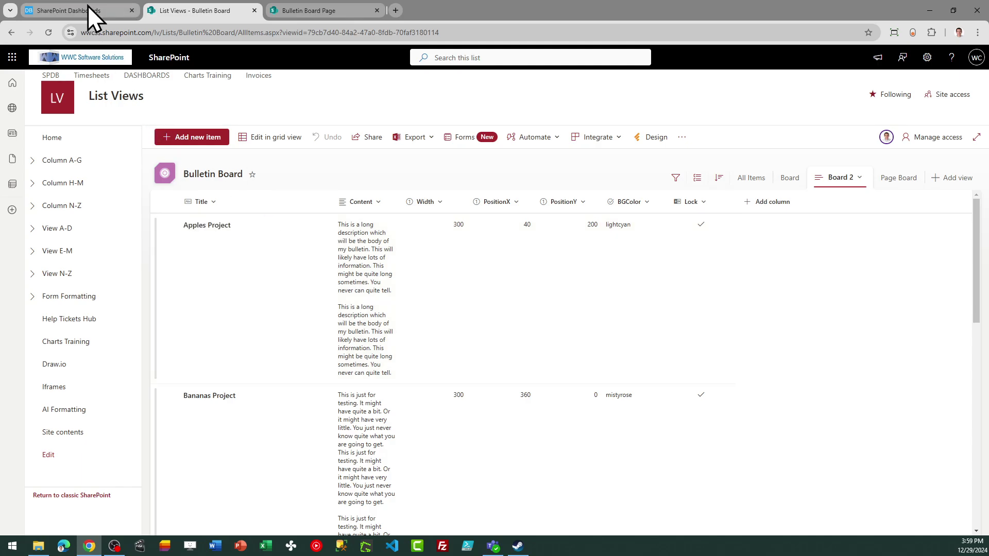
click(87, 6)
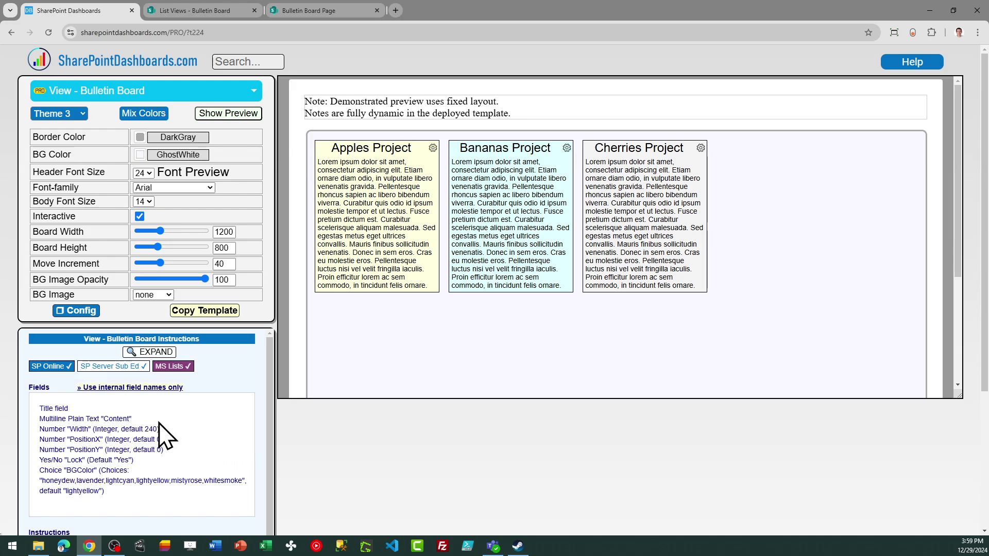
Expand and read the template's field requirements, collapse them, and switch to the Bulletin Board list
click(169, 355)
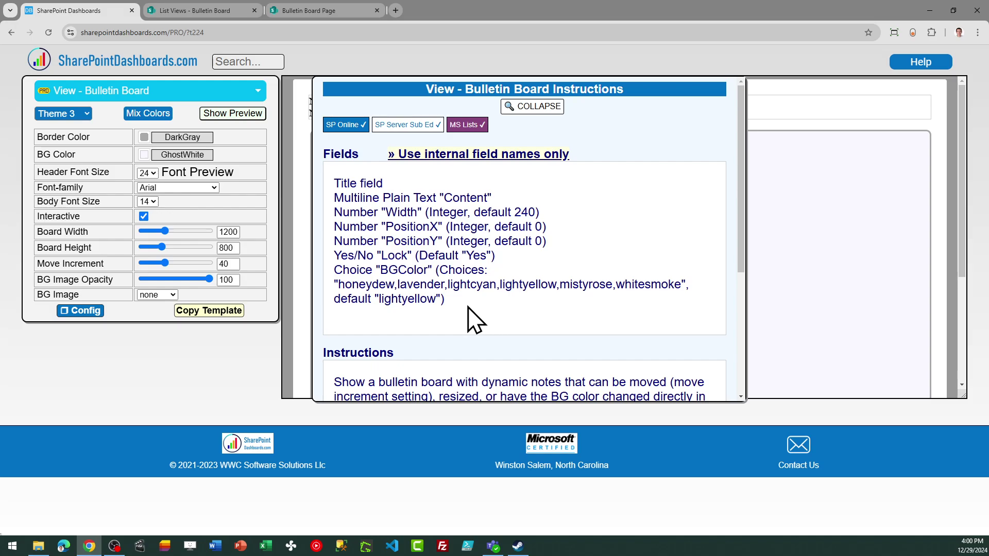
click(541, 109)
click(212, 12)
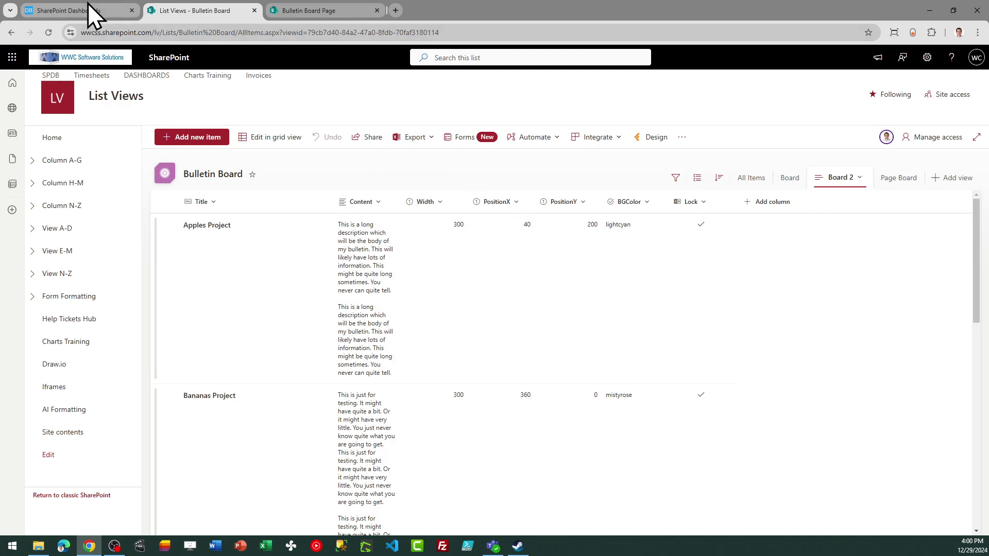
Copy the Bulletin Board template code and acknowledge the Ready to Paste dialog
click(95, 10)
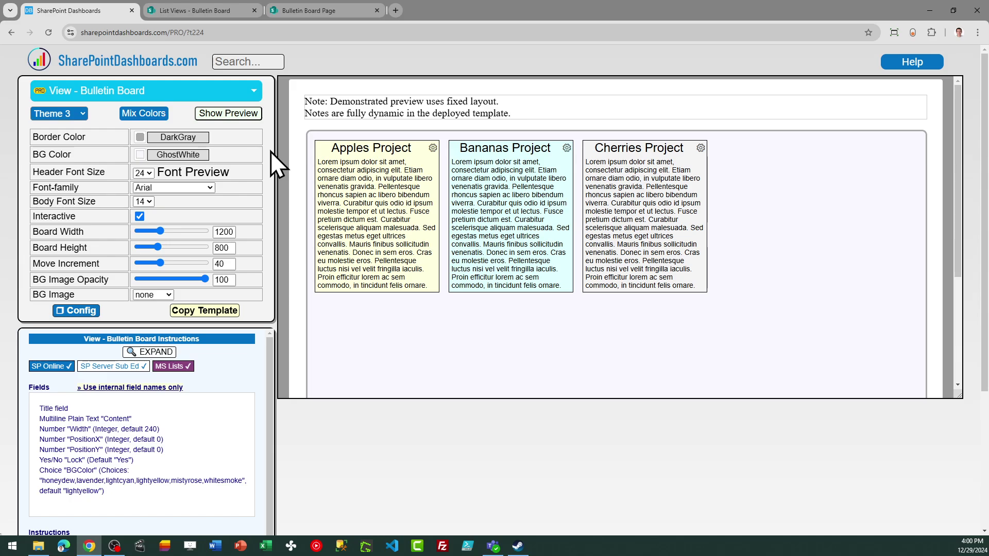
click(220, 311)
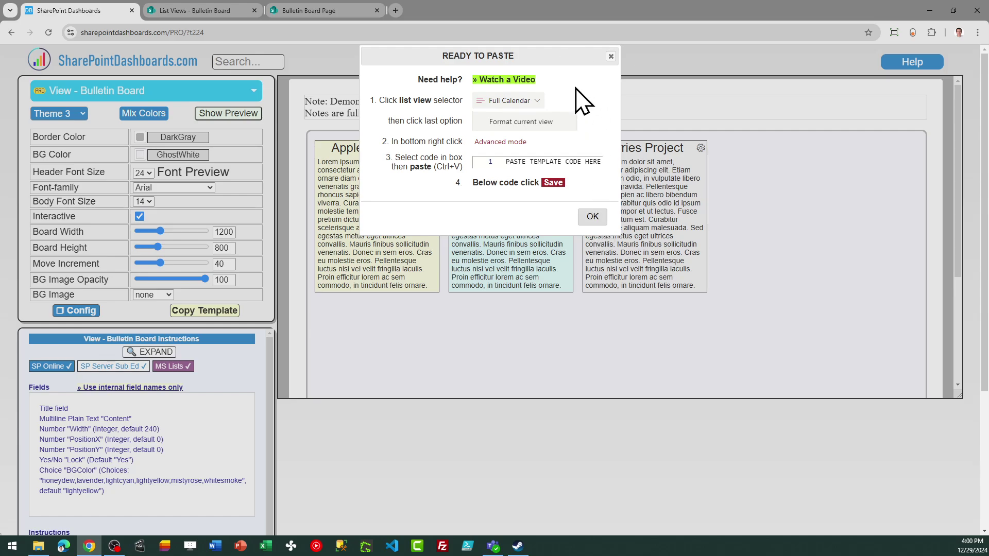
click(590, 217)
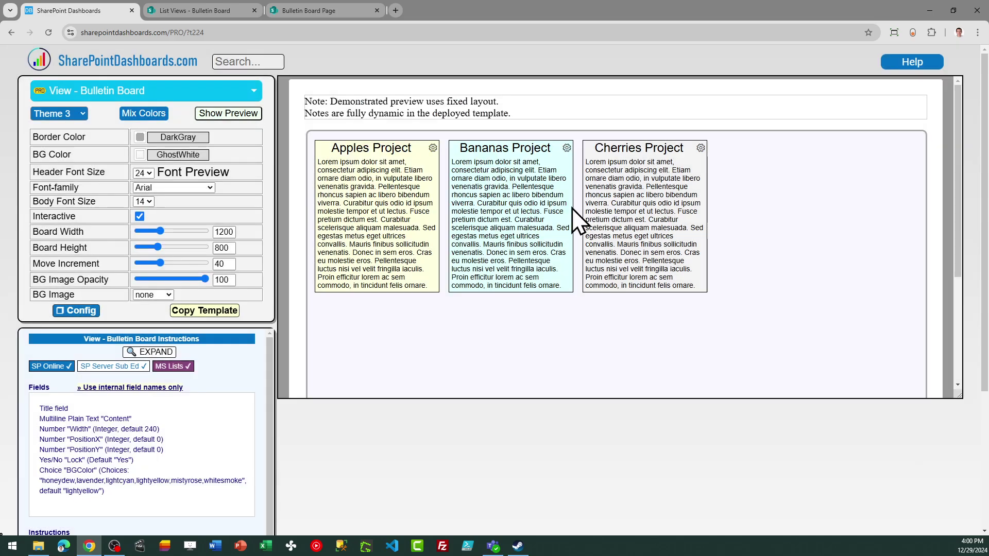
Replace Board 2's view formatting with the pasted bulletin board JSON in advanced mode and save
click(200, 11)
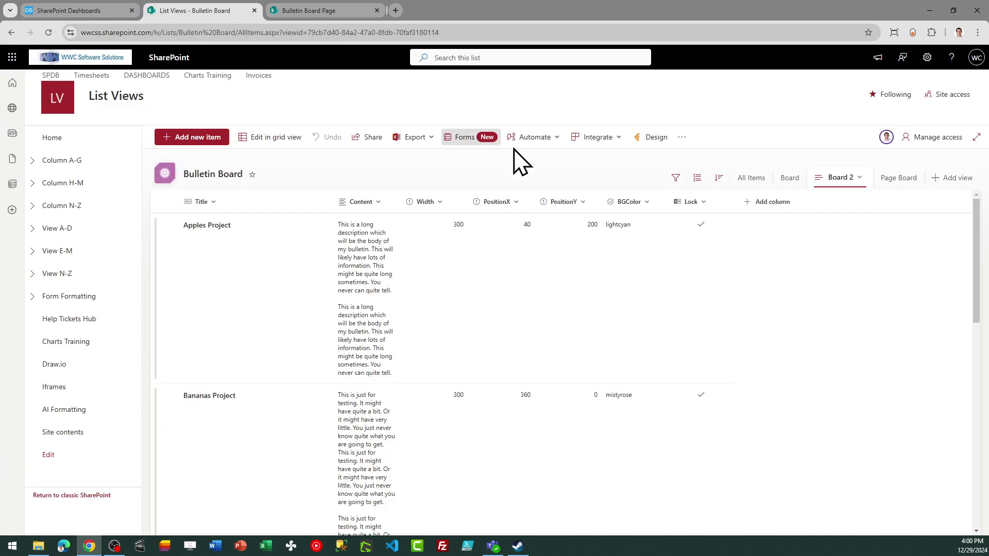
click(859, 178)
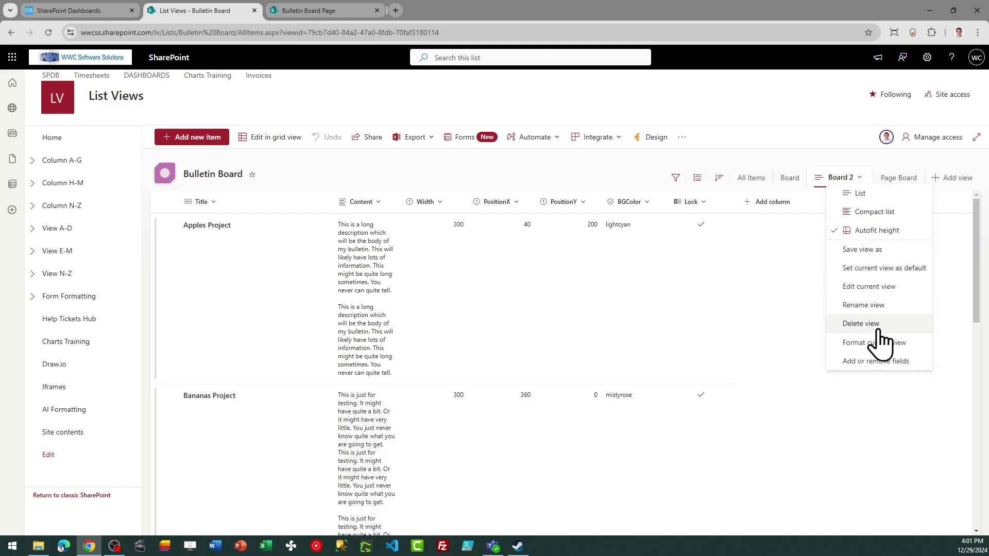
click(909, 341)
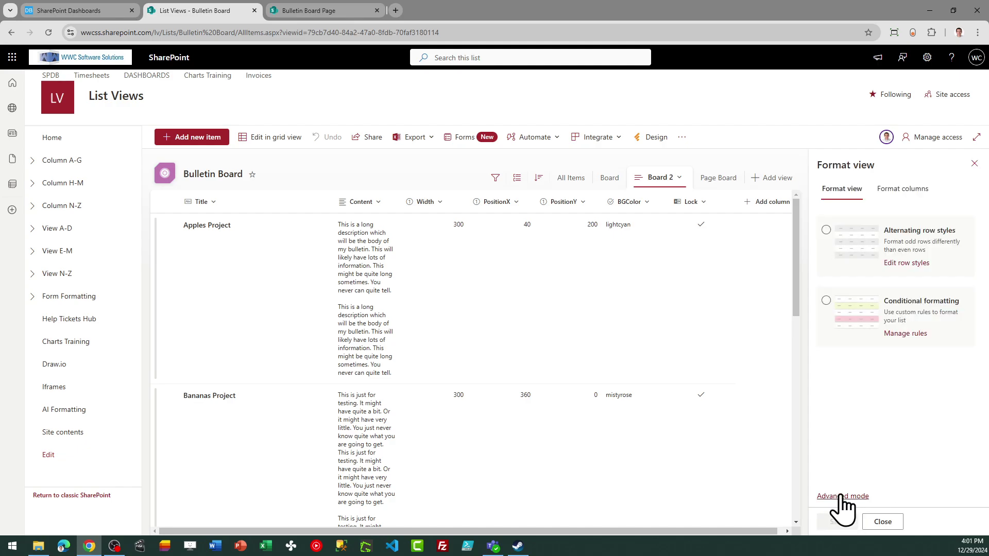
click(843, 496)
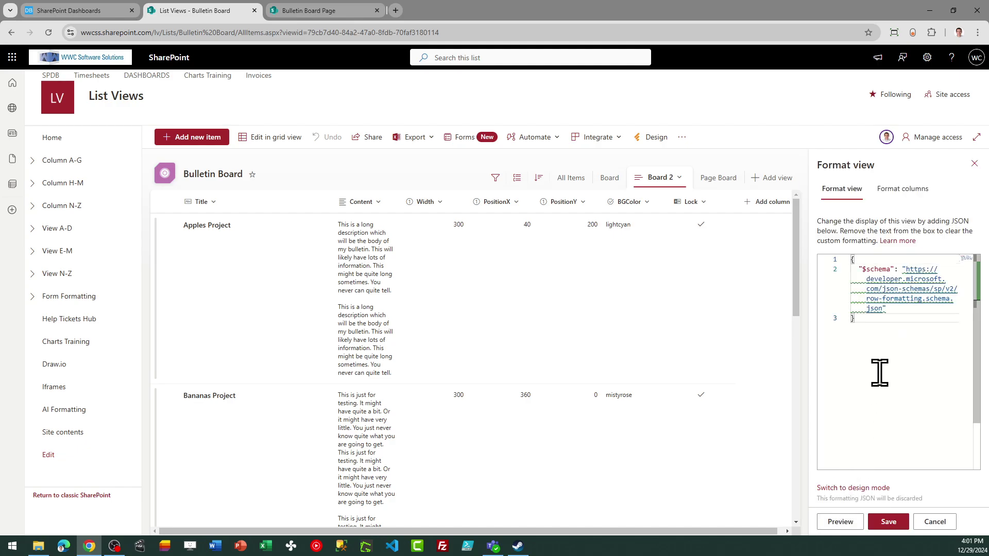
key(ctrl+a)
key(ctrl+v)
click(889, 521)
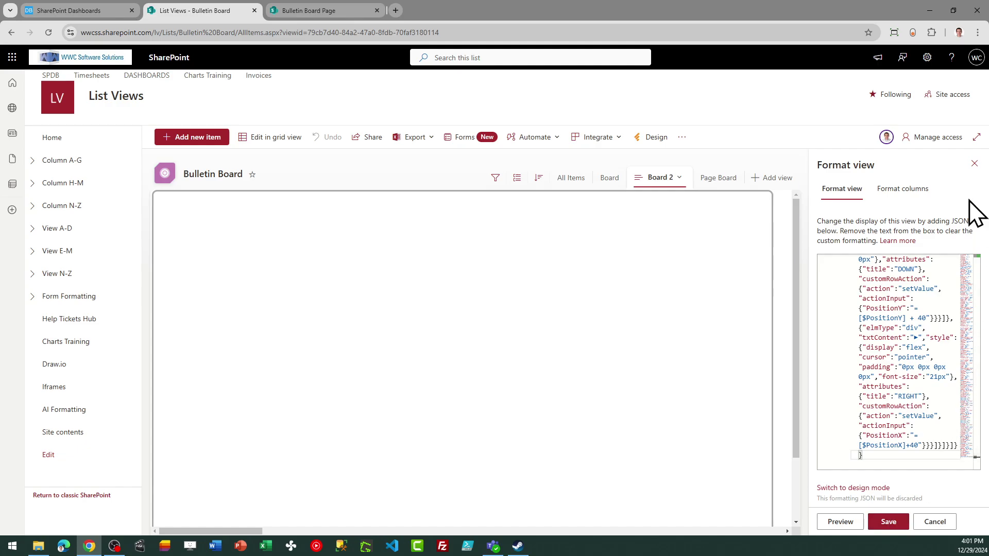
click(974, 164)
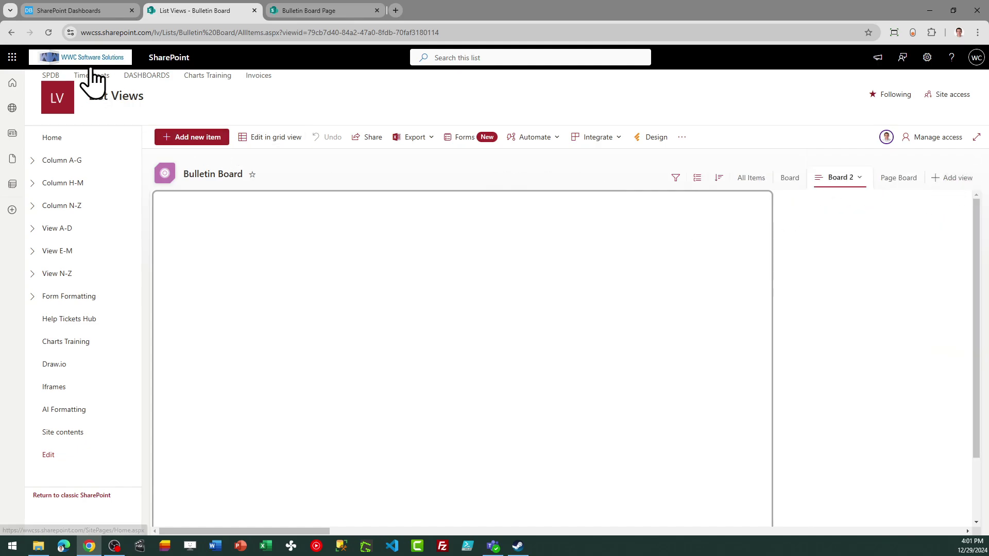
Reload the list and move the Figs Project note down and to the right
click(49, 32)
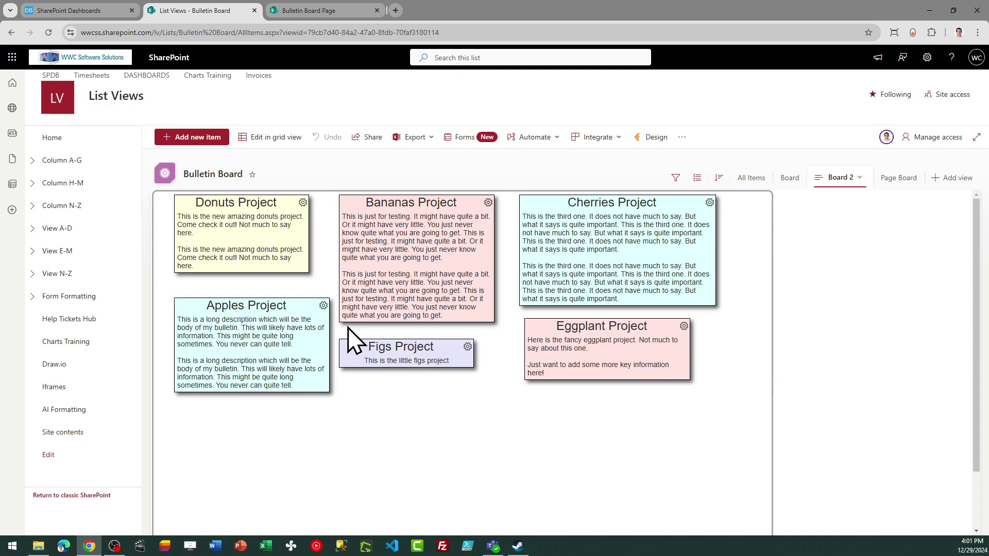
click(467, 347)
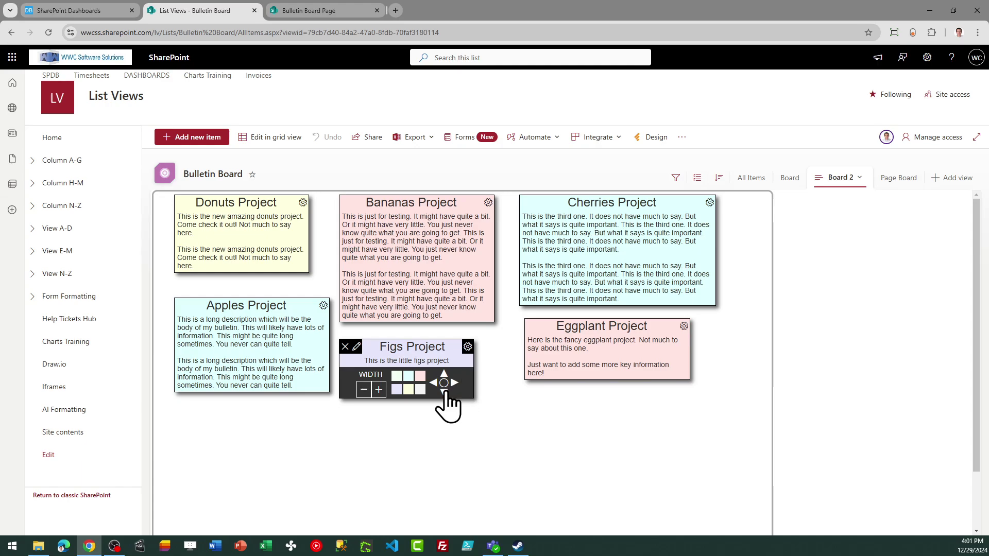
click(444, 393)
click(444, 413)
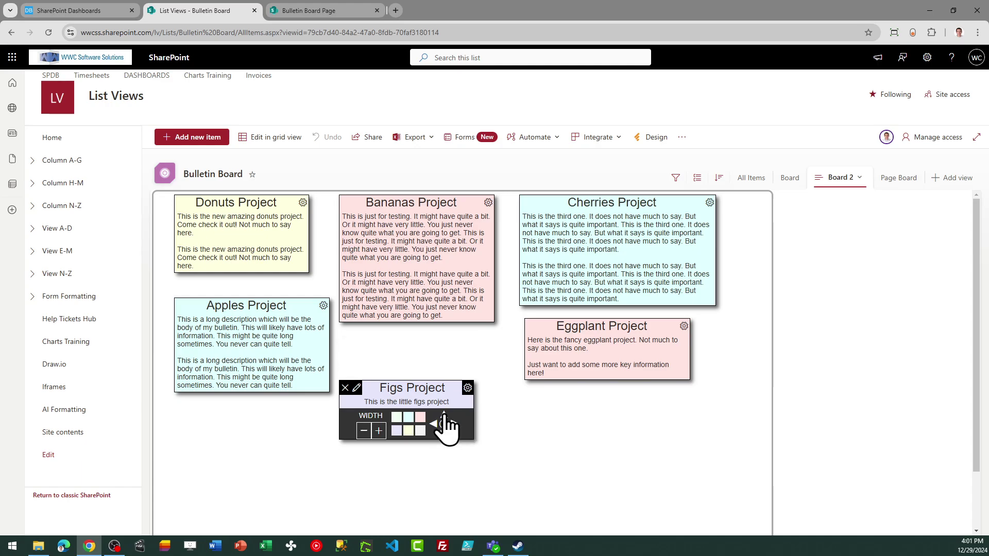
click(454, 423)
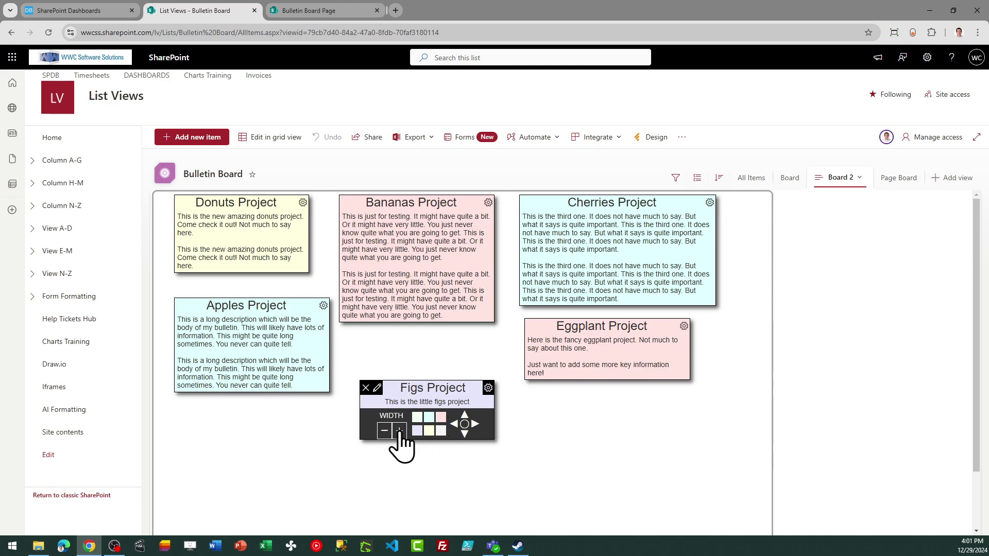
Widen the Figs Project note to 300 and recolour it honeydew mint green
click(400, 432)
click(405, 432)
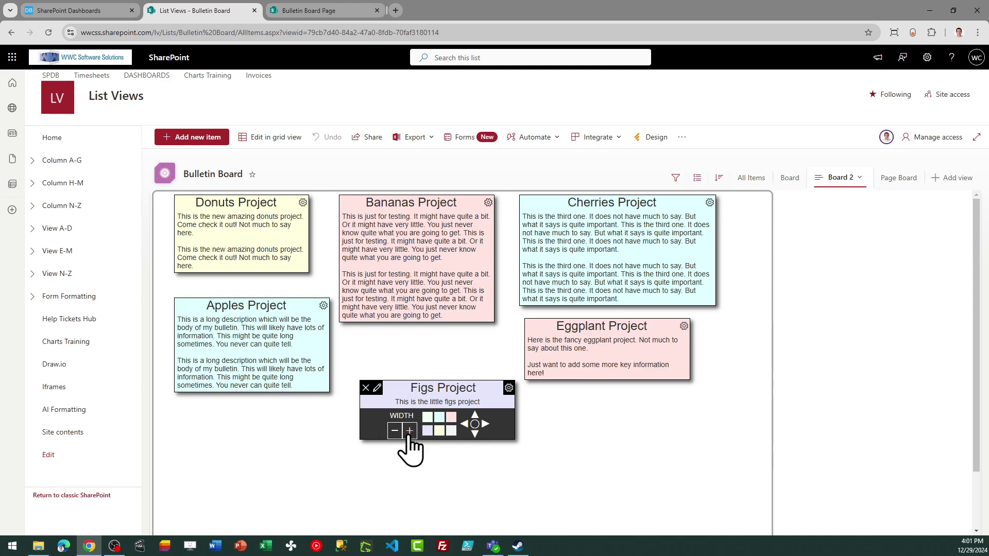
click(441, 431)
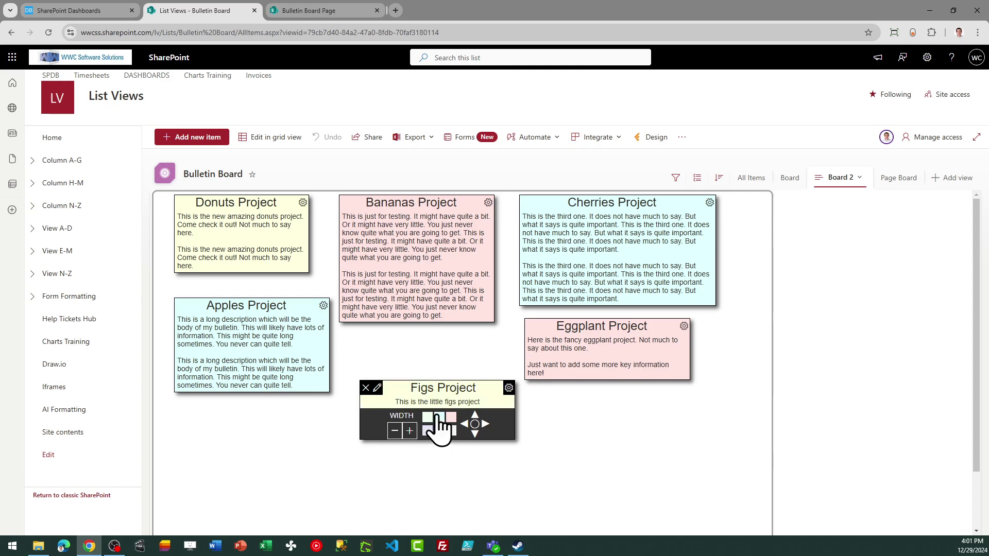
click(427, 418)
Repeat the Figs Project note's content sentence several times in its edit form and save
click(376, 388)
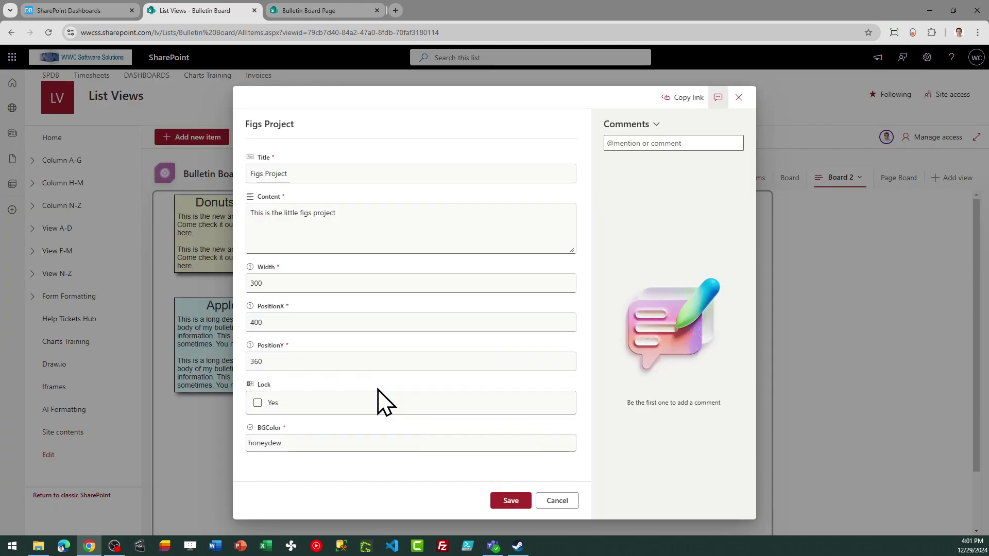
click(353, 214)
key(ctrl+a)
key(ctrl+c)
key(End)
key(ctrl+v)
key(ctrl+v)
key(ctrl+v)
key(ctrl+v)
key(ctrl+v)
key(ctrl+v)
key(ctrl+v)
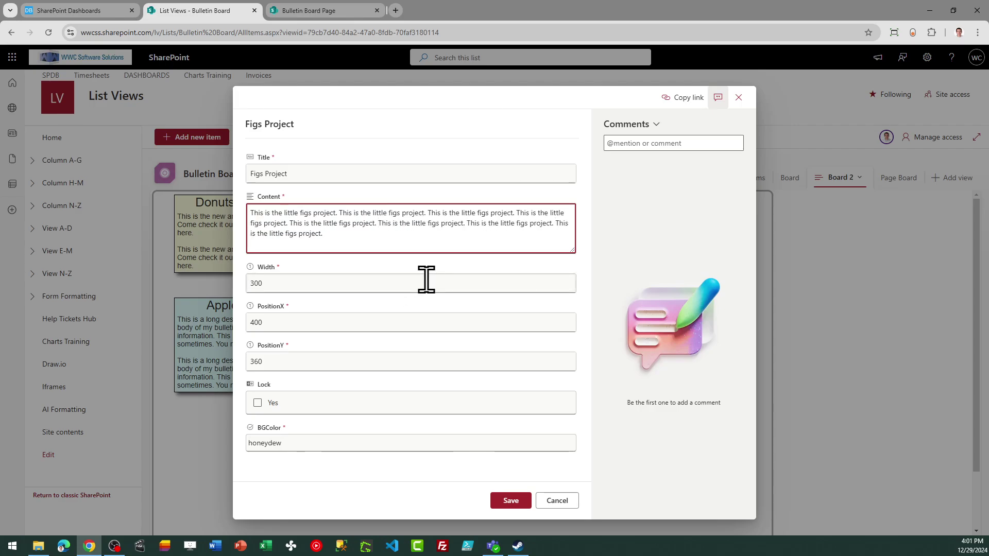
click(499, 498)
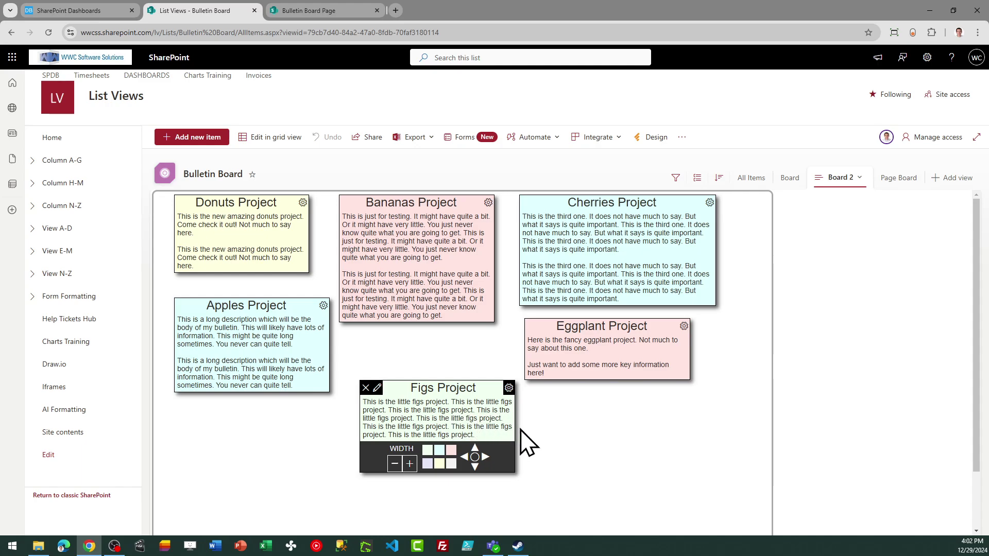
Nudge the Figs note up twice, level with Eggplant, and close its adjustment controls
click(475, 448)
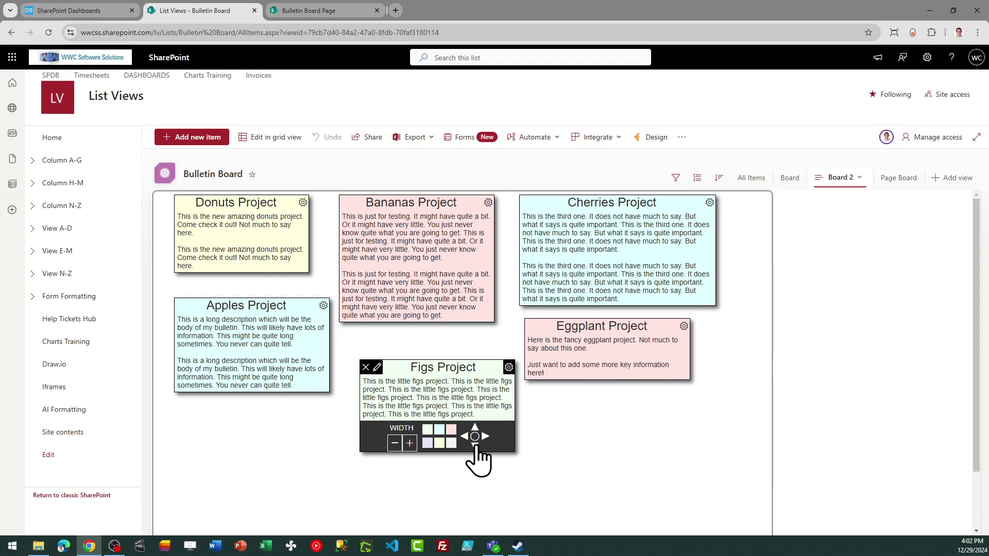
click(475, 427)
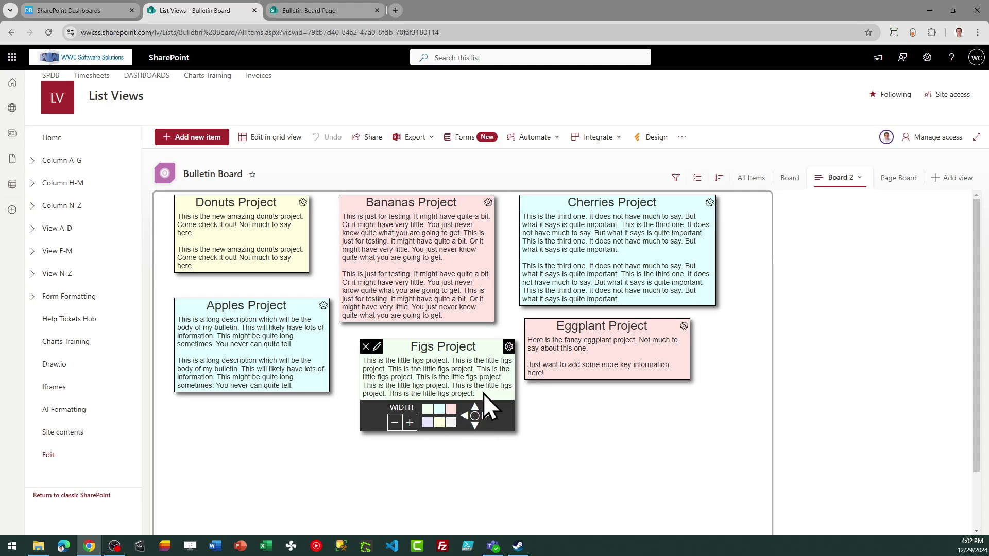
click(509, 346)
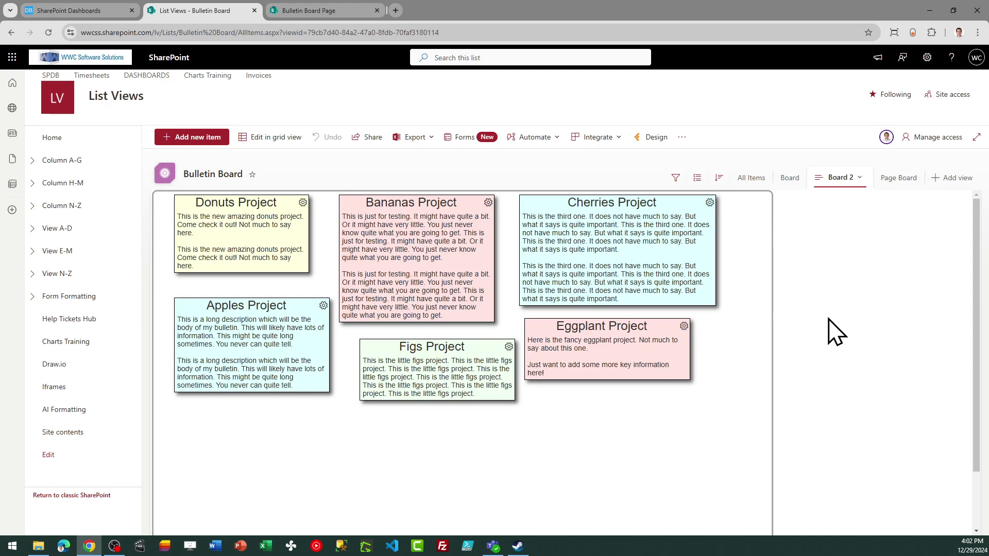
Switch the Bulletin Board list to the Page Board view
click(902, 181)
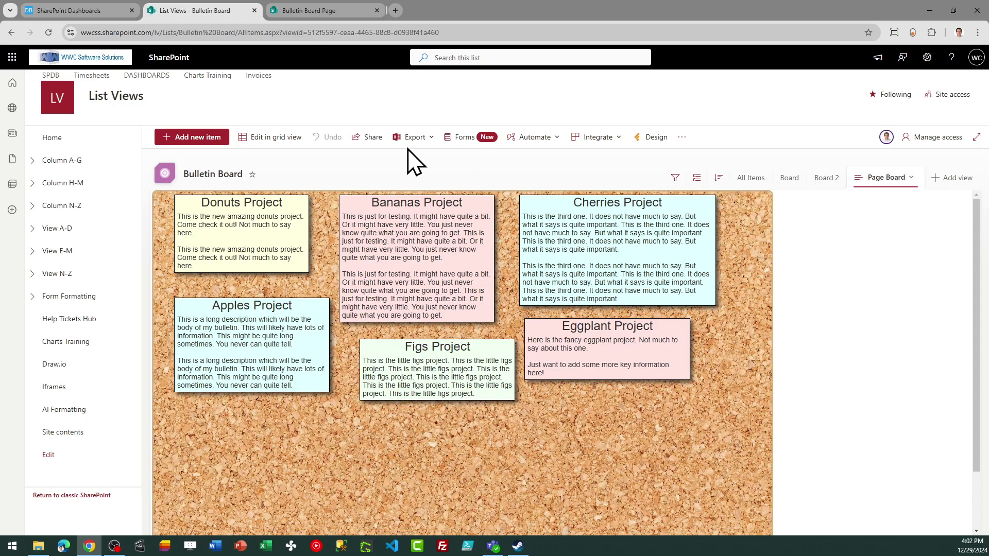
Uncheck Interactive in the SharePoint Dashboards configurator, then return to the SharePoint list
click(85, 7)
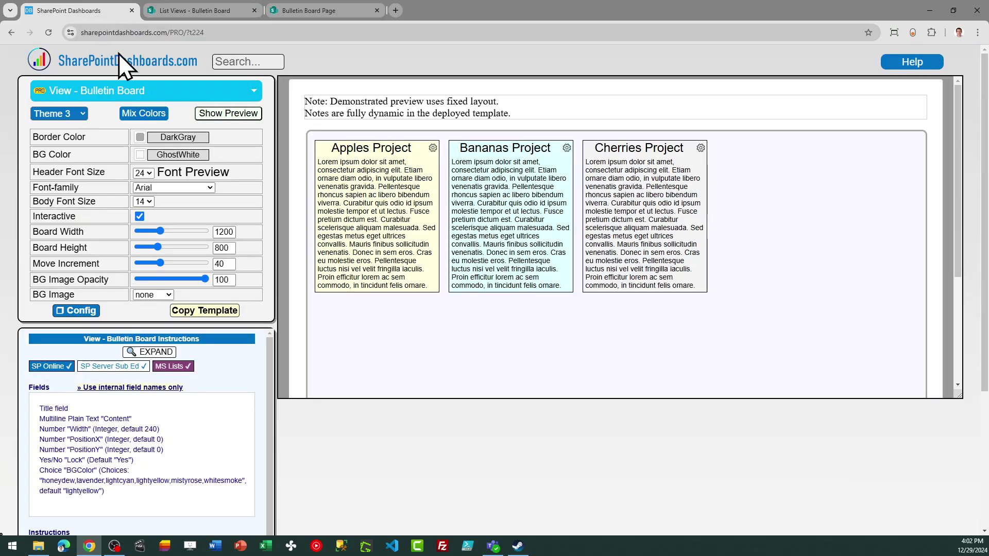
click(139, 216)
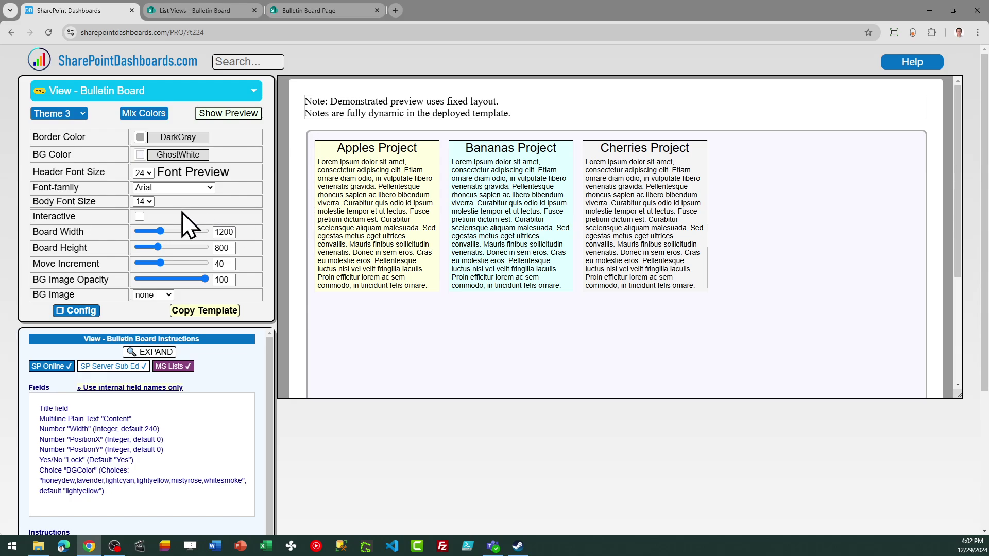
click(216, 10)
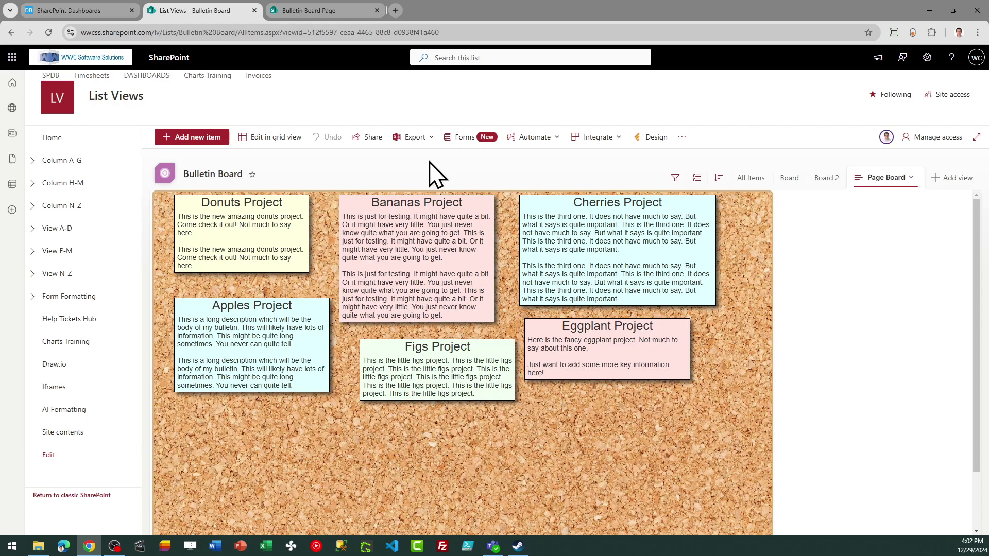
Review the Bulletin Board Page's embedded corkboard with all six project notes, scrolling down and back up
click(323, 2)
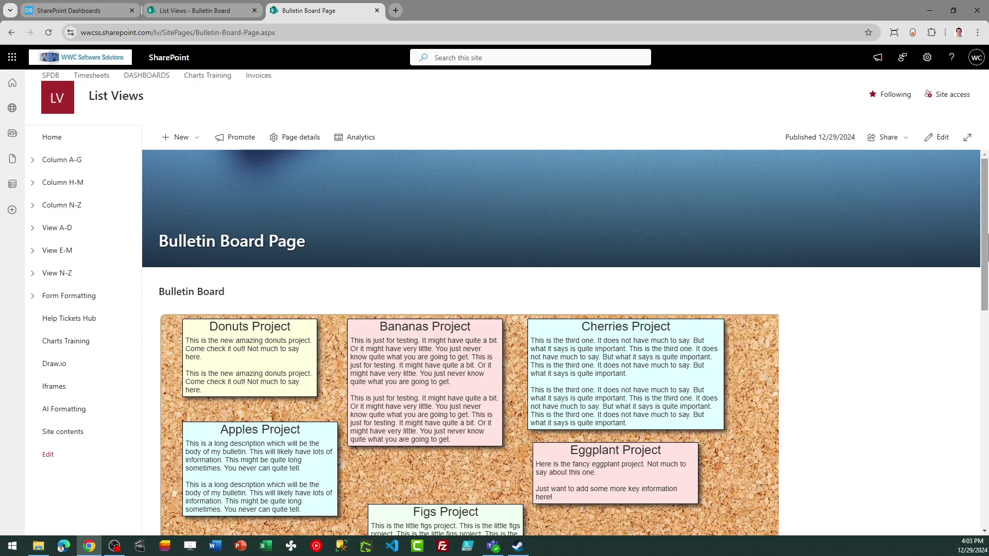
drag(984, 218, 985, 252)
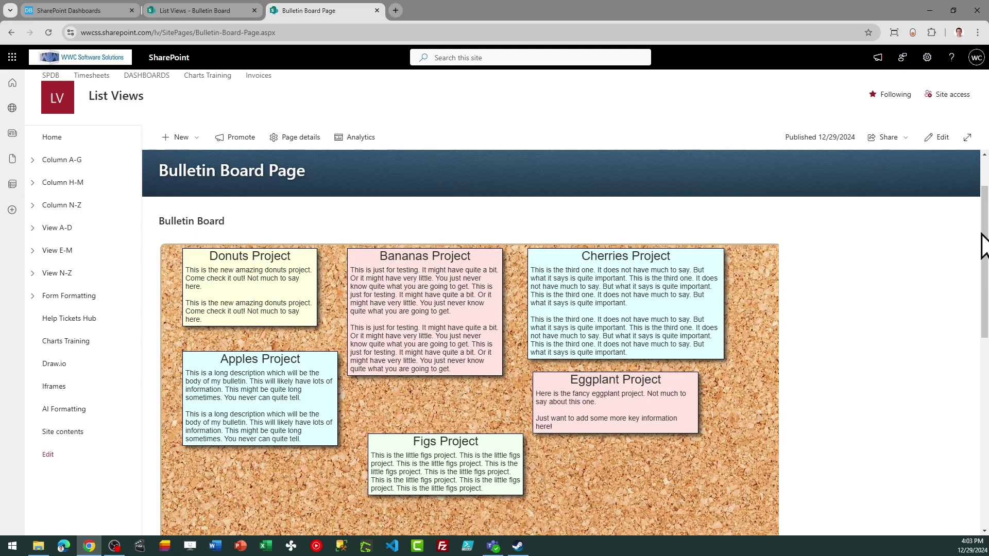
scroll(985, 236, up, 1)
drag(984, 224, 983, 196)
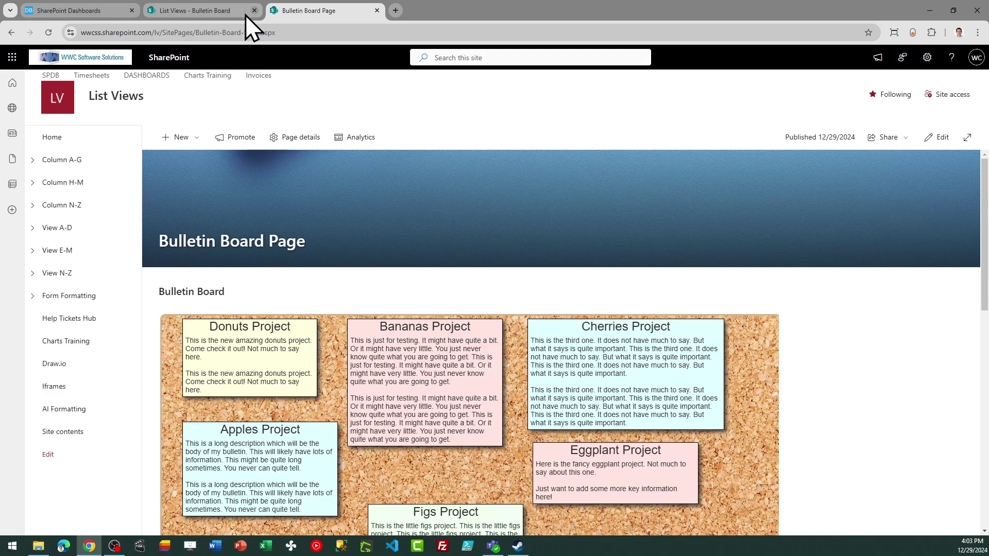
click(73, 8)
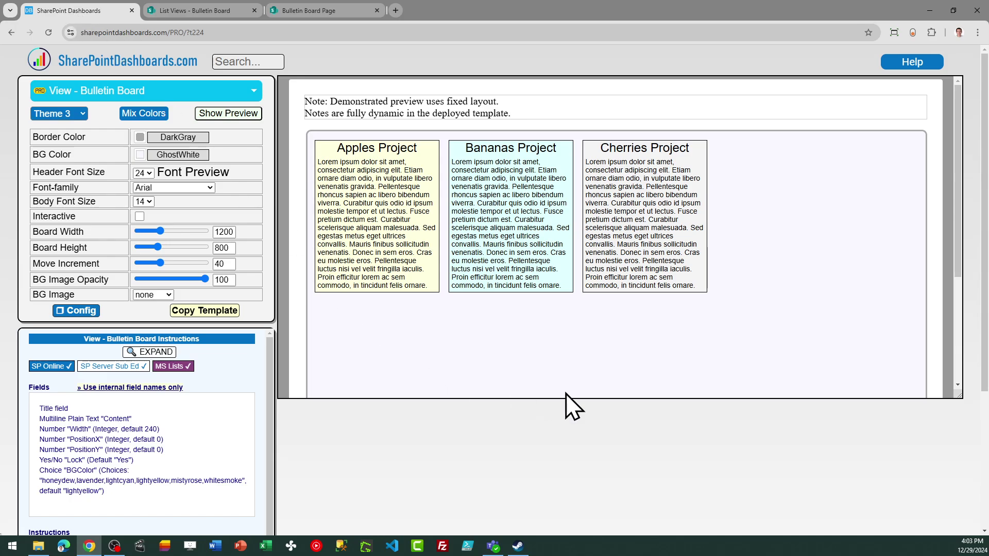